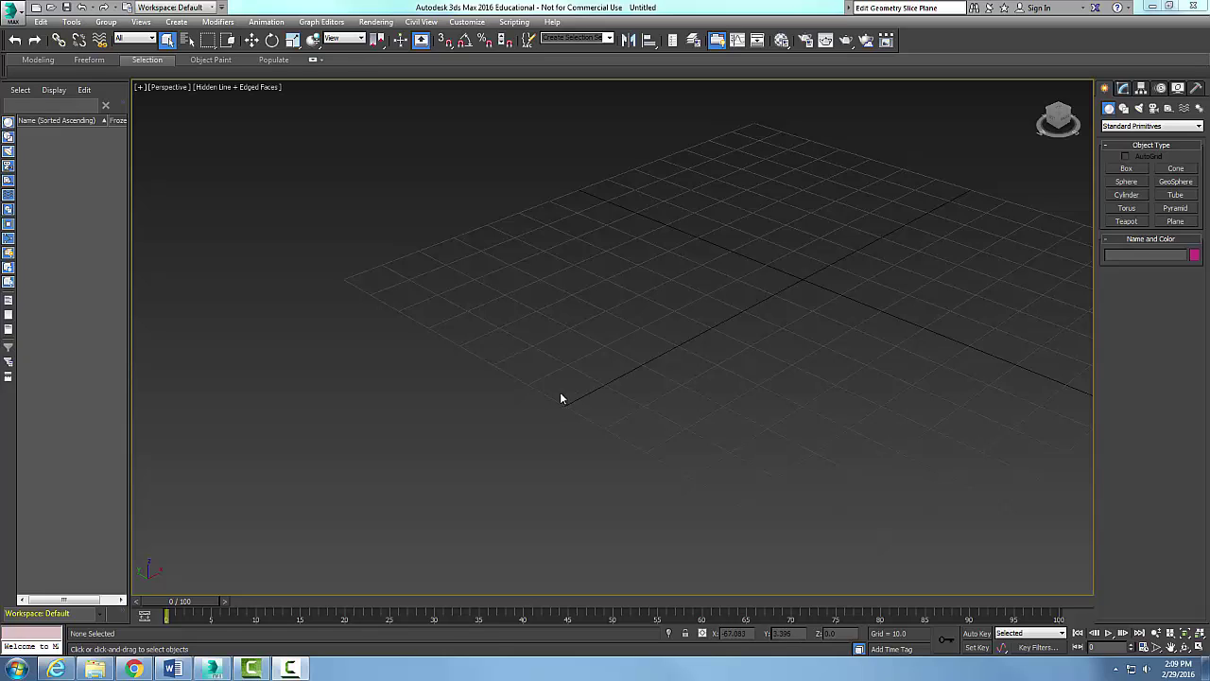
# Draw Box001 on the grid by setting its base and height
pyautogui.click(1125, 169)
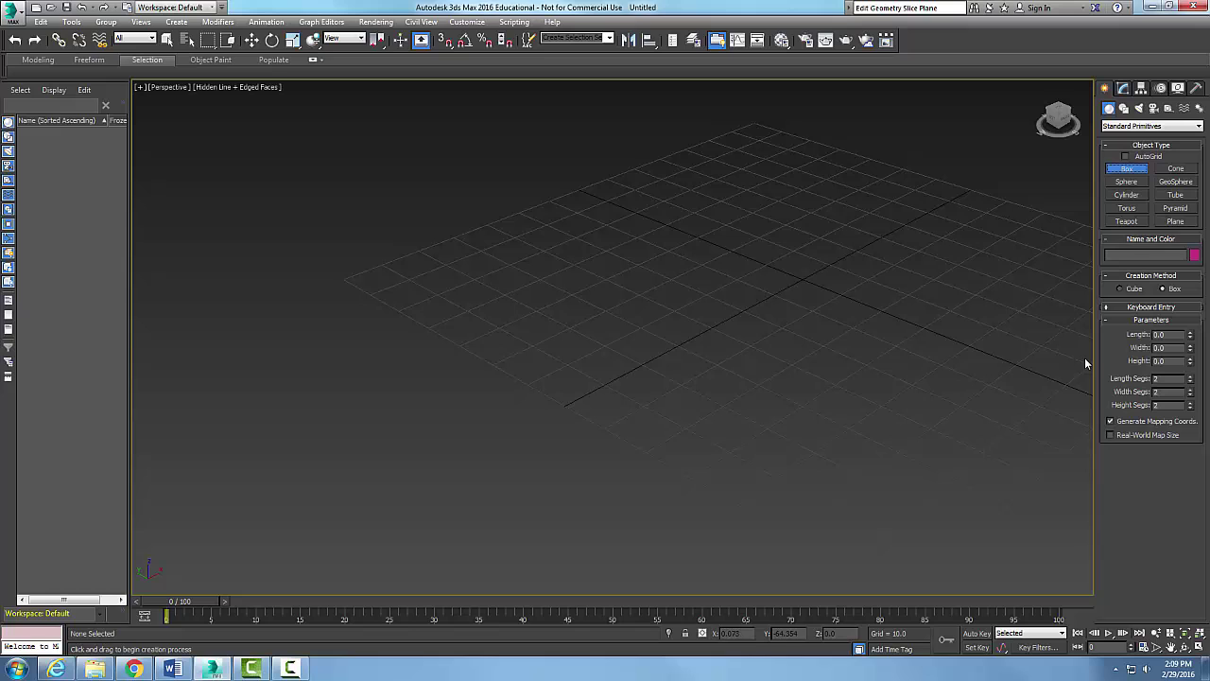
pyautogui.moveTo(637, 252); pyautogui.dragTo(930, 275)
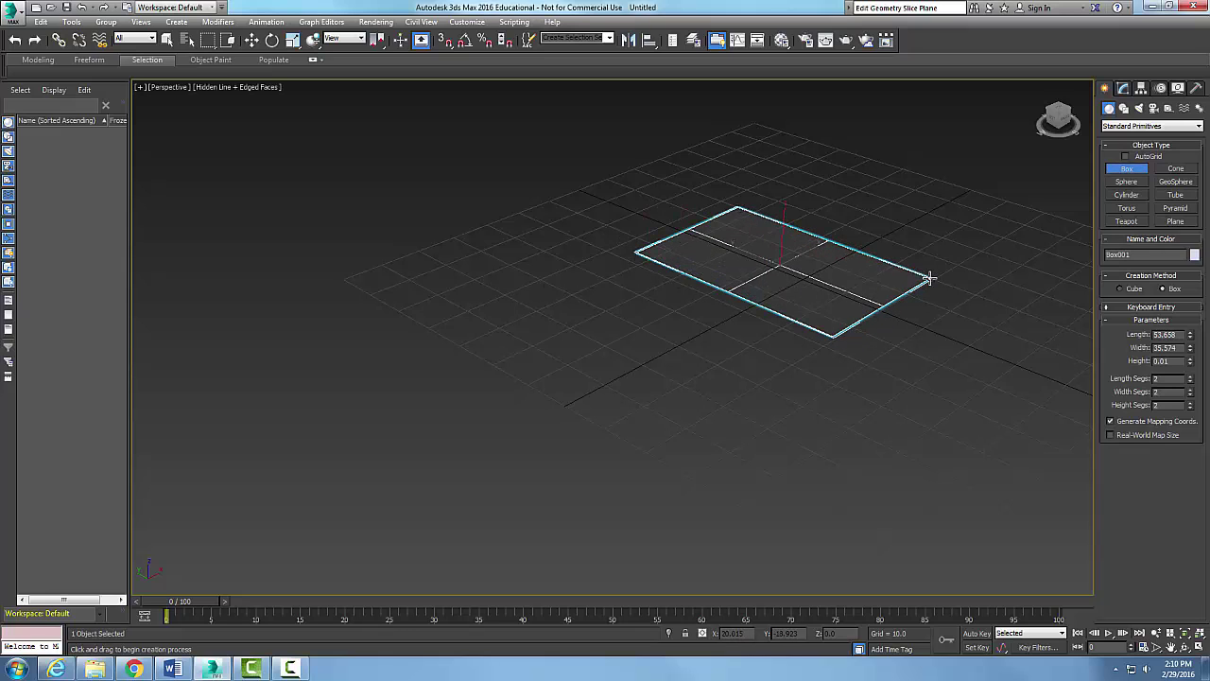
pyautogui.click(918, 170)
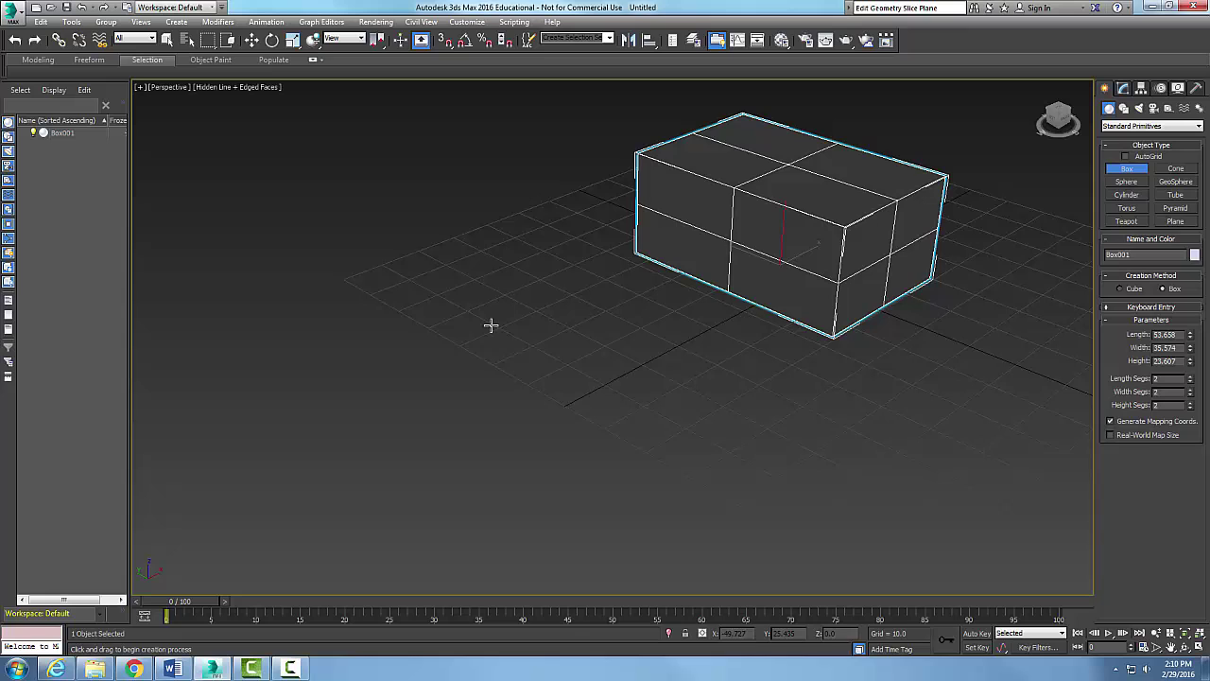
# Draw Box002 in front of Box001, then pan and zoom to view both boxes
pyautogui.moveTo(443, 332); pyautogui.dragTo(759, 389)
pyautogui.click(743, 345)
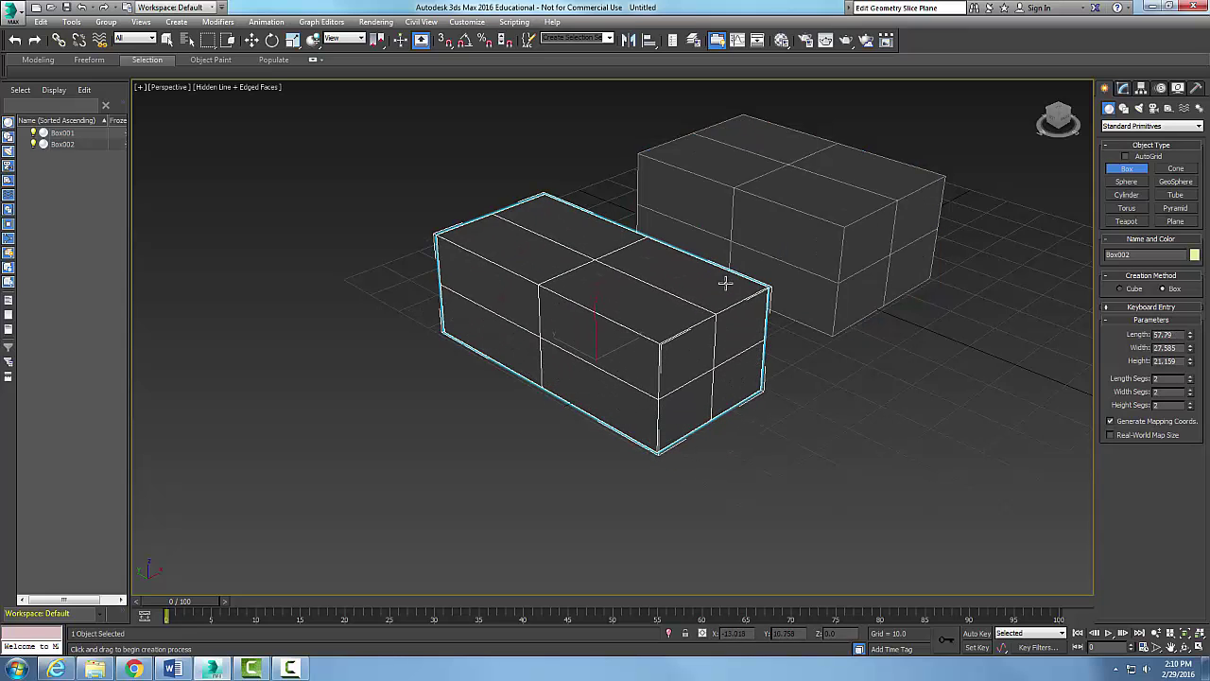
pyautogui.click(718, 271)
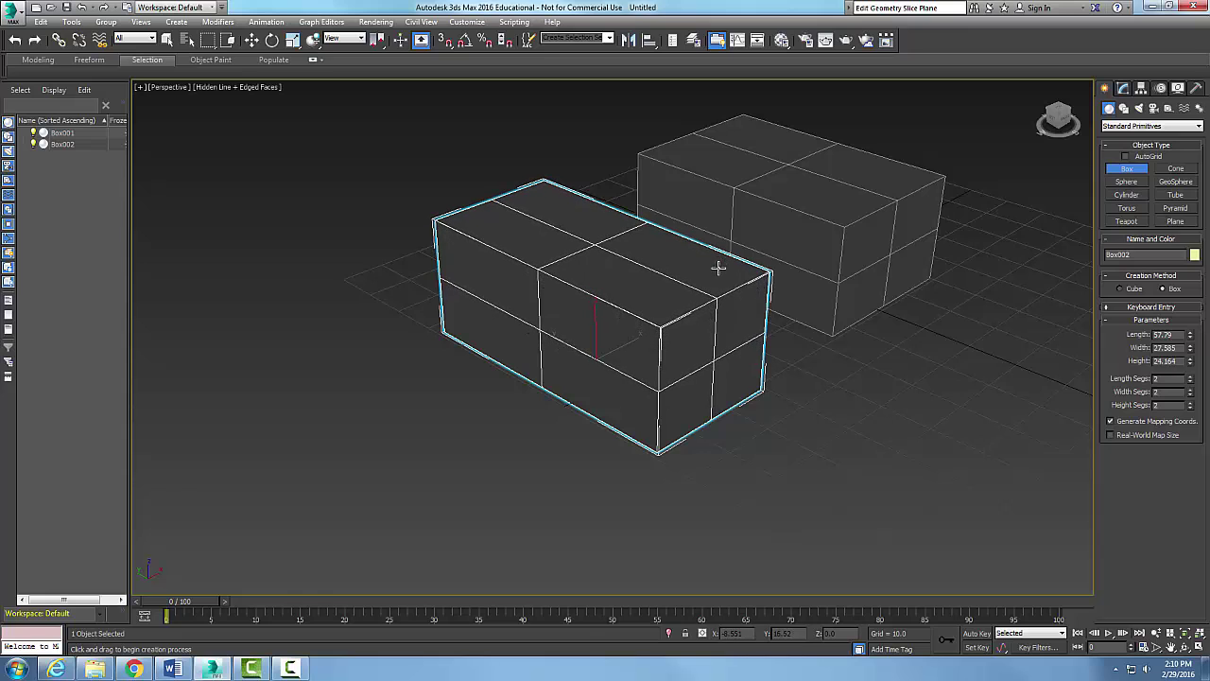
pyautogui.moveTo(830, 406); pyautogui.dragTo(747, 432, button='middle')
pyautogui.scroll(3, 747, 432)
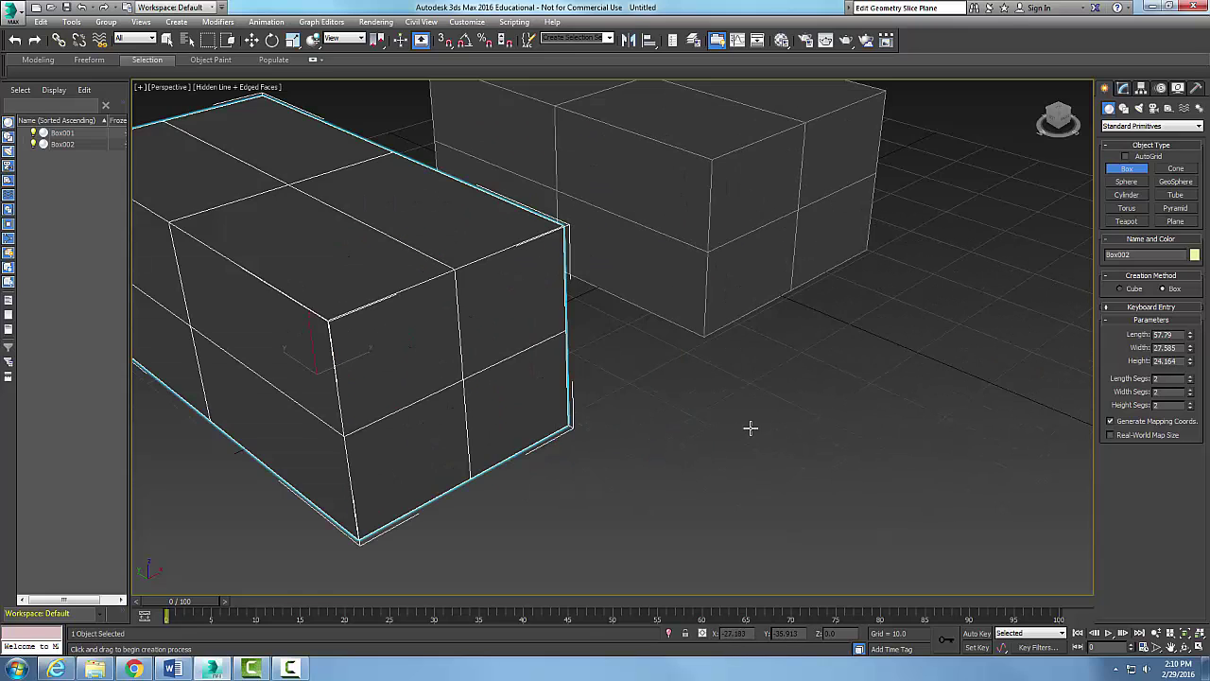
pyautogui.scroll(-3, 747, 427)
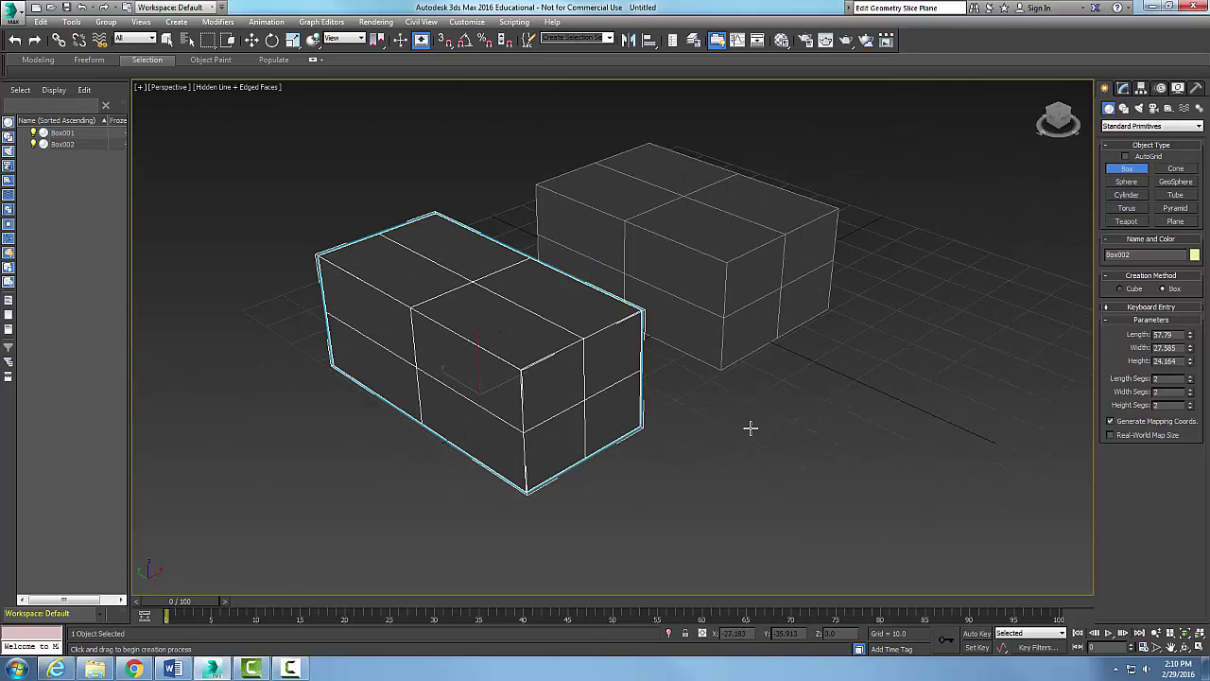
pyautogui.click(781, 300)
# Convert the back box, Box001, to an Editable Mesh
pyautogui.rightClick(669, 466)
pyautogui.click(661, 479)
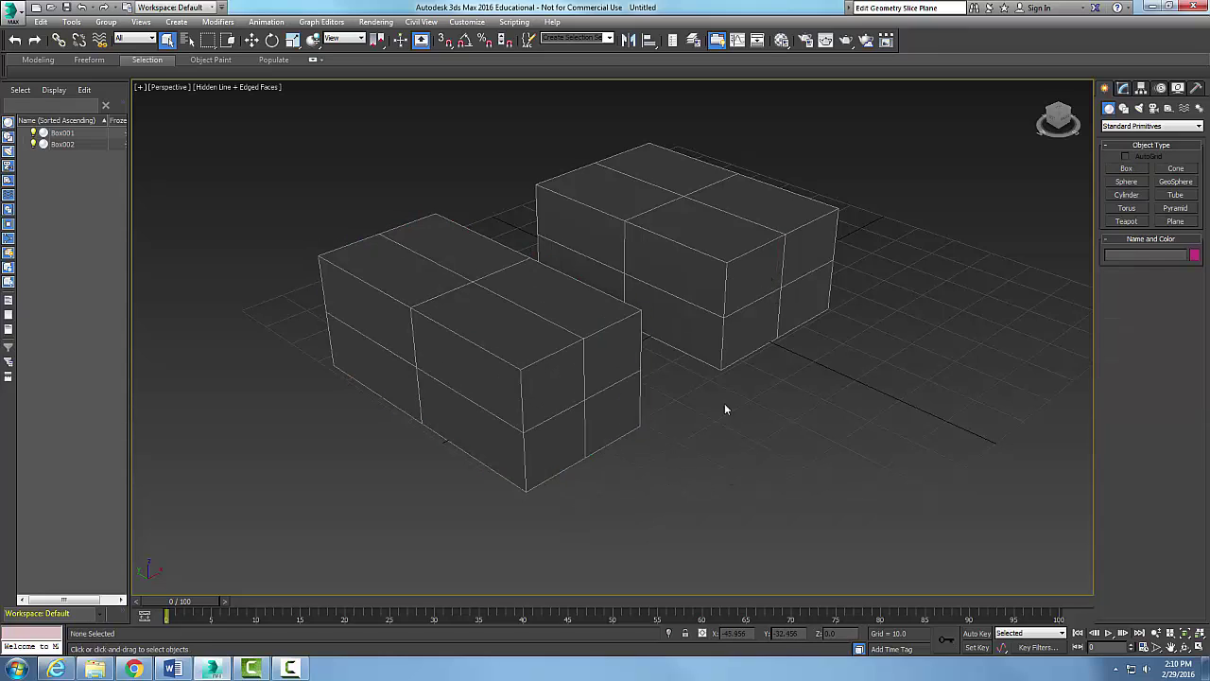
pyautogui.click(743, 312)
pyautogui.rightClick(743, 312)
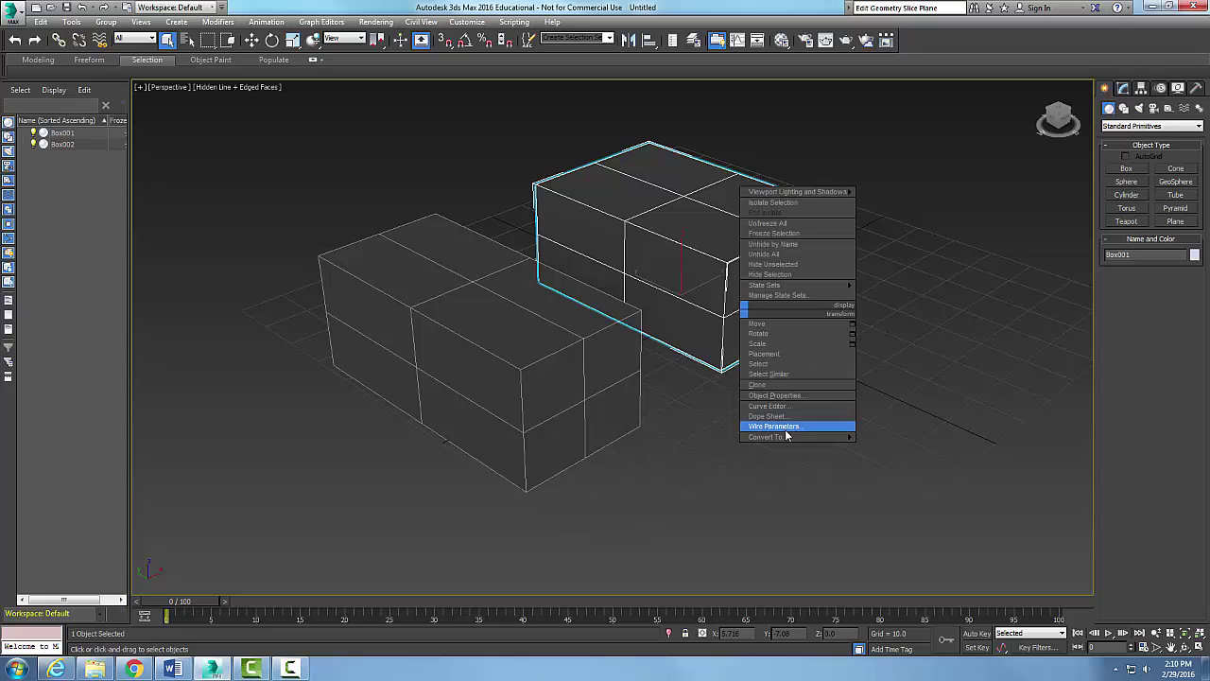
pyautogui.moveTo(794, 440)
pyautogui.click(885, 438)
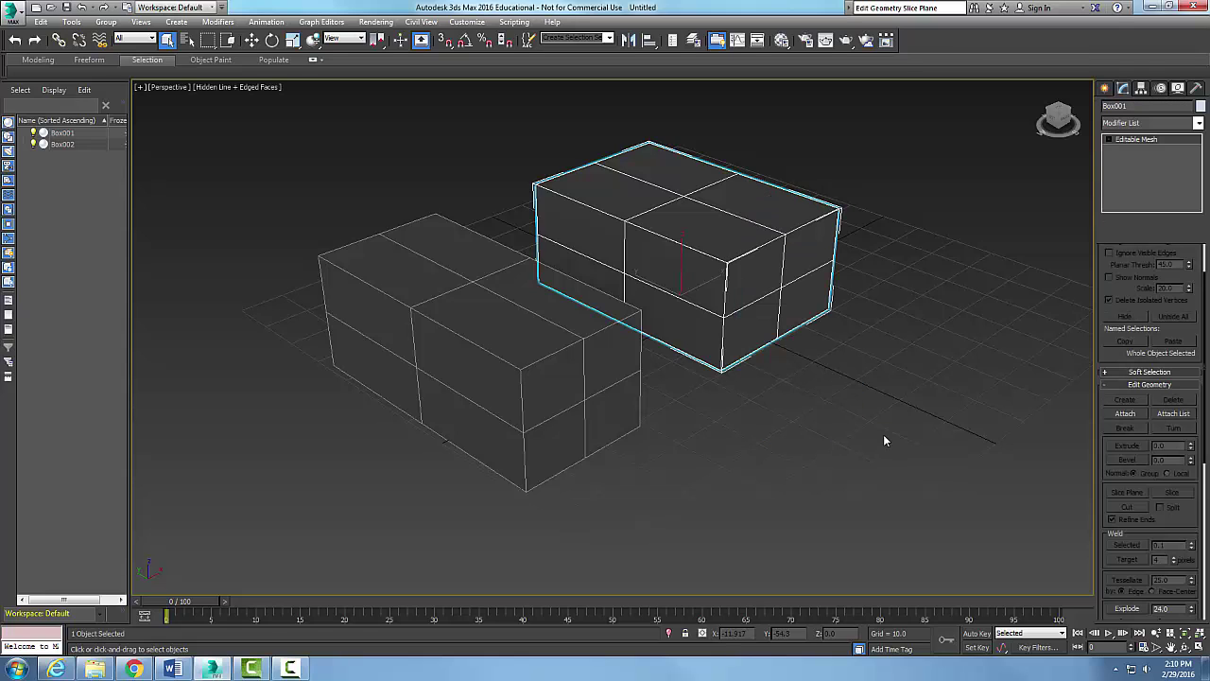
# Convert the front box, Box002, to an Editable Poly and reselect Box001
pyautogui.click(568, 417)
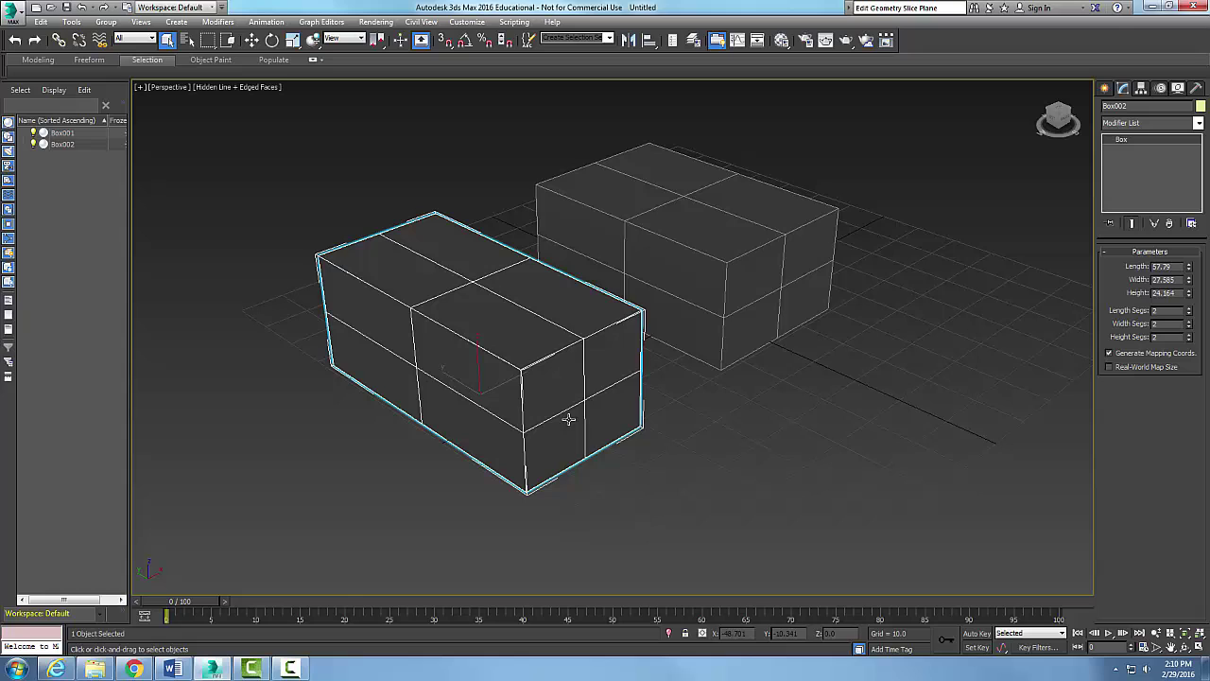
pyautogui.rightClick(567, 417)
pyautogui.moveTo(615, 543)
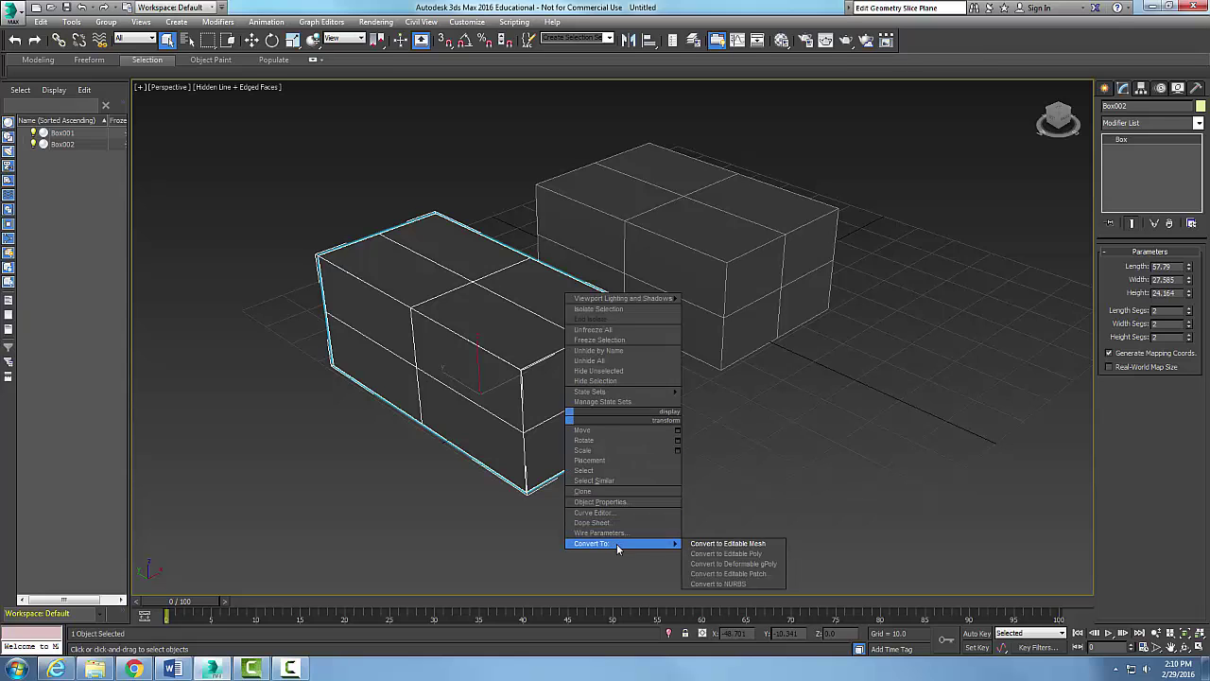
pyautogui.click(719, 561)
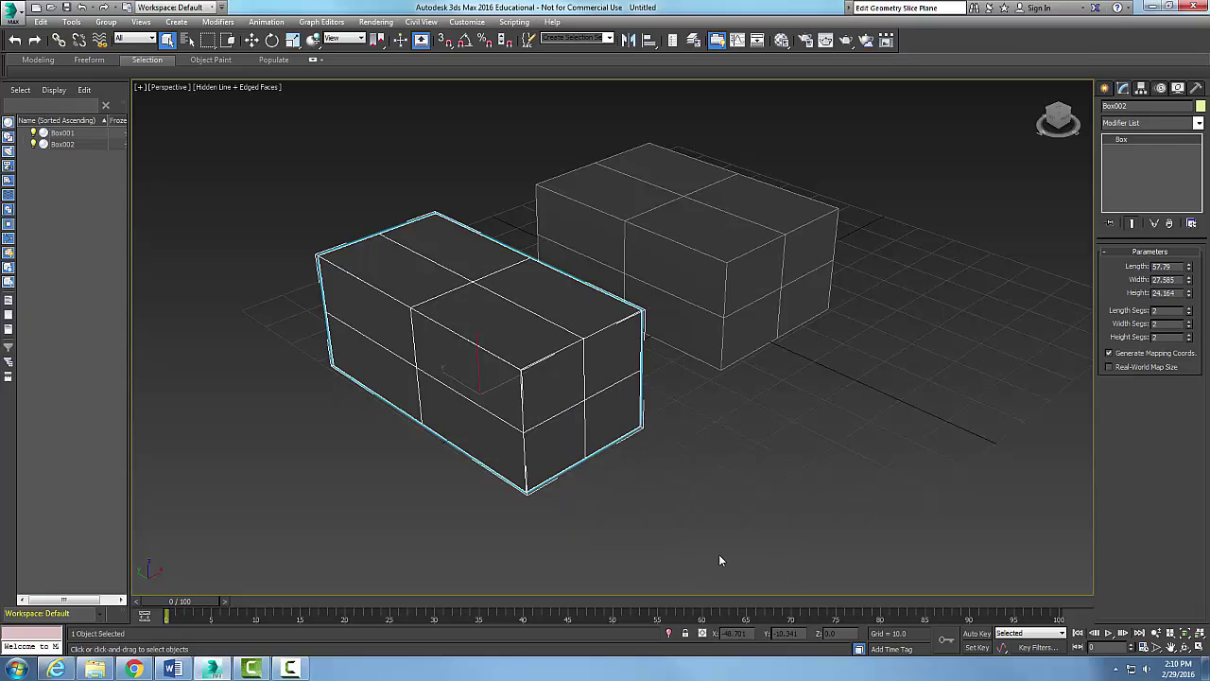
pyautogui.click(779, 322)
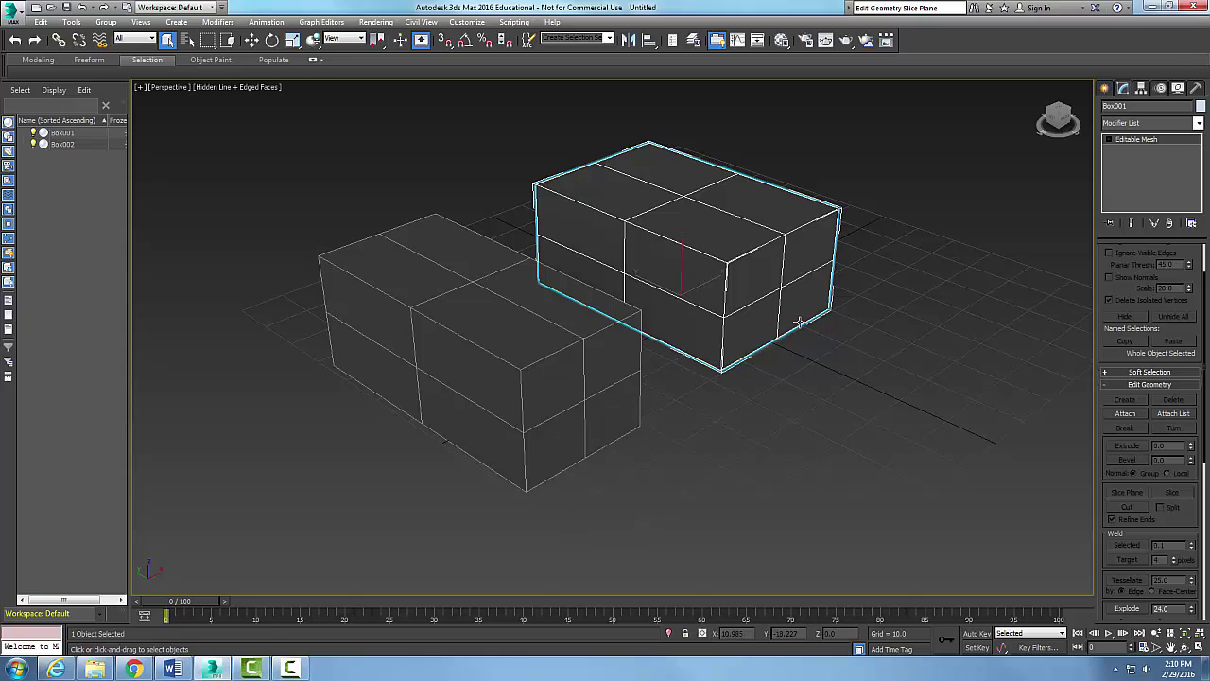
# Enter Box001's Polygon level, select a front-face polygon, and toggle Slice Plane on and off
pyautogui.click(1110, 140)
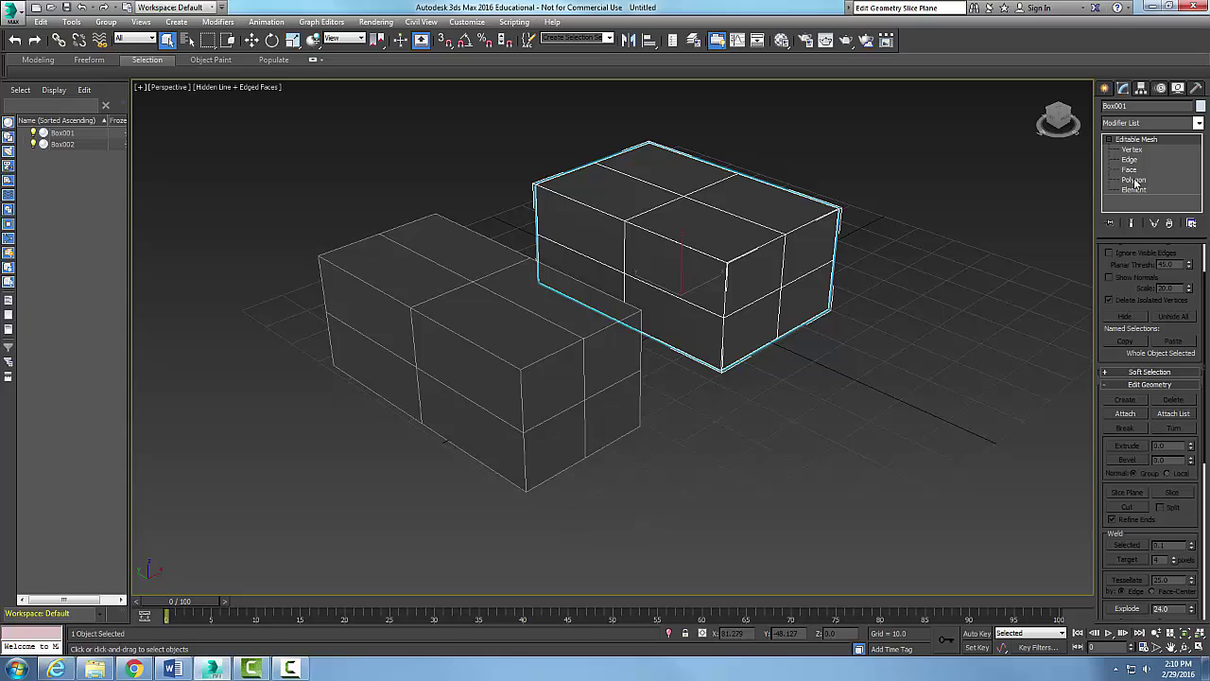
pyautogui.click(1134, 180)
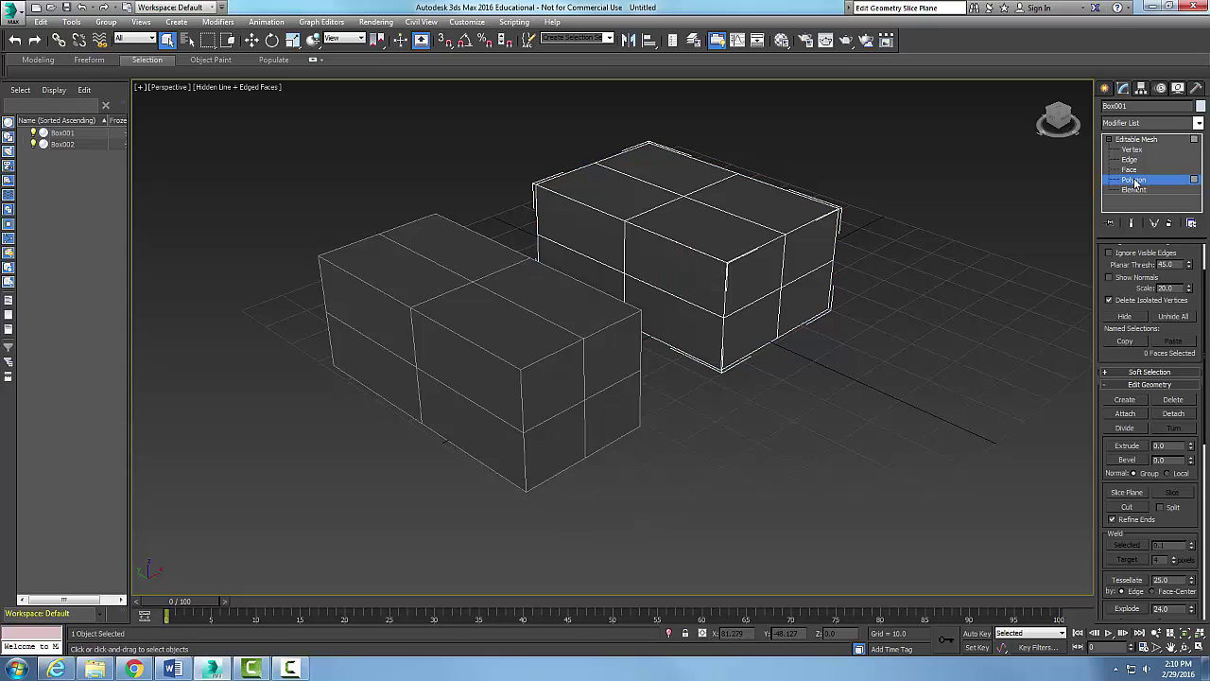
pyautogui.click(754, 281)
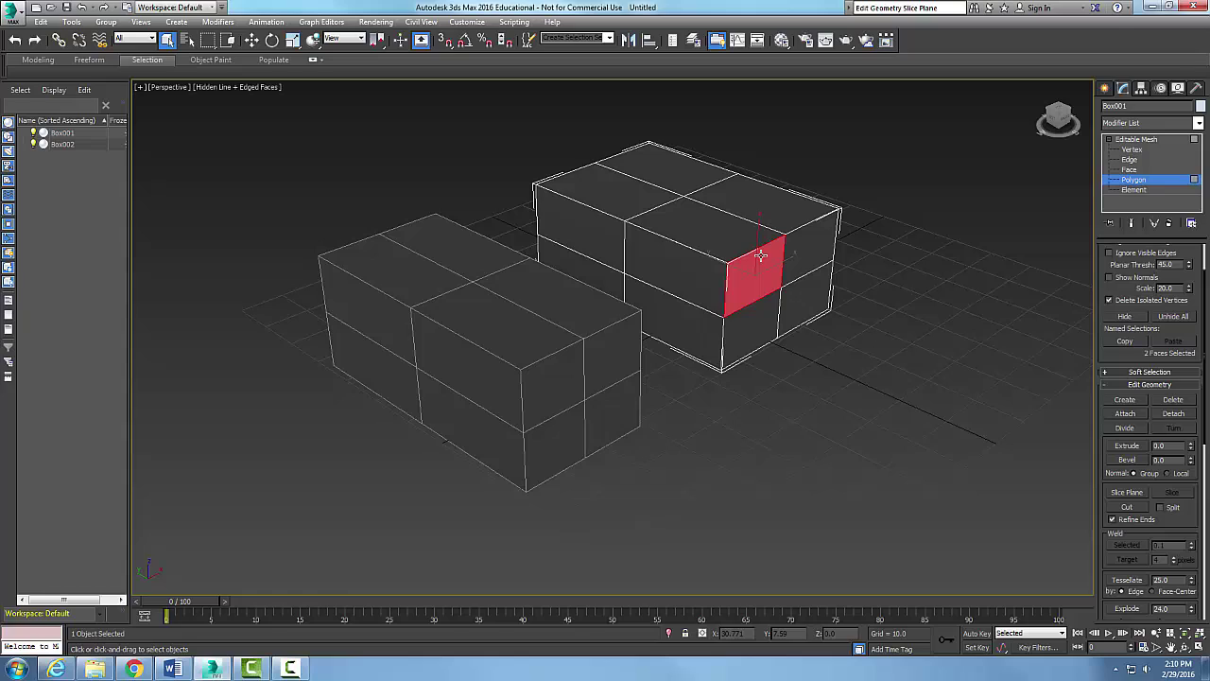
pyautogui.click(1127, 492)
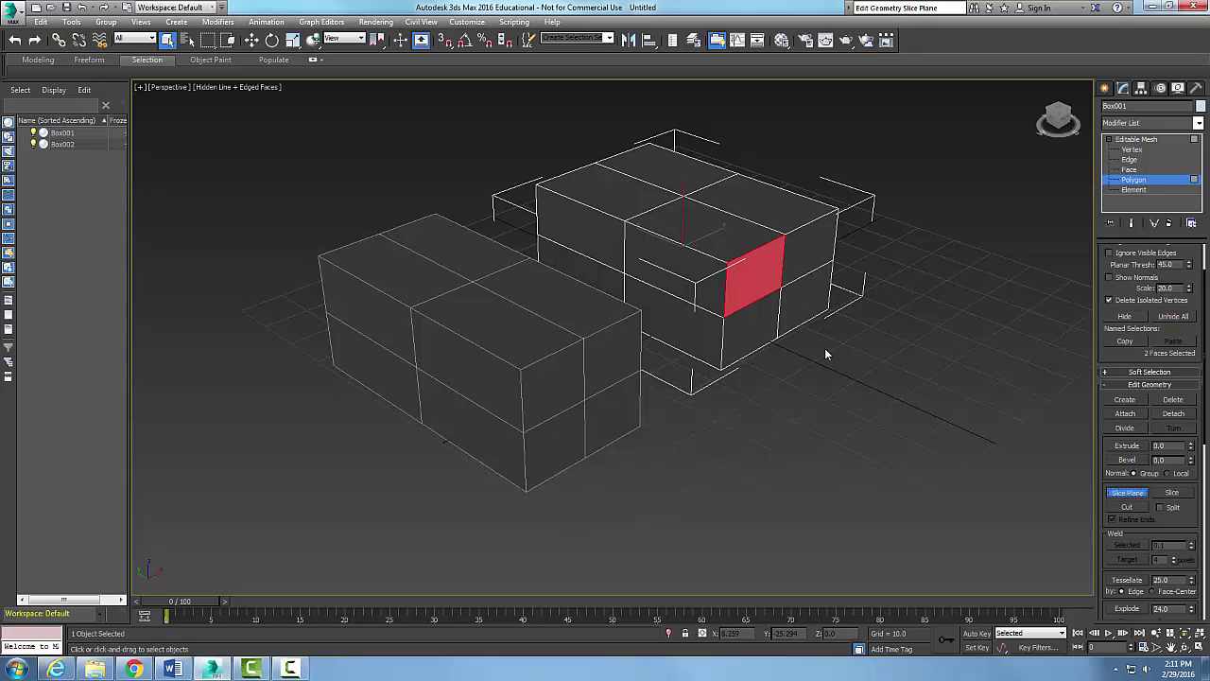
pyautogui.click(1143, 494)
pyautogui.click(786, 465)
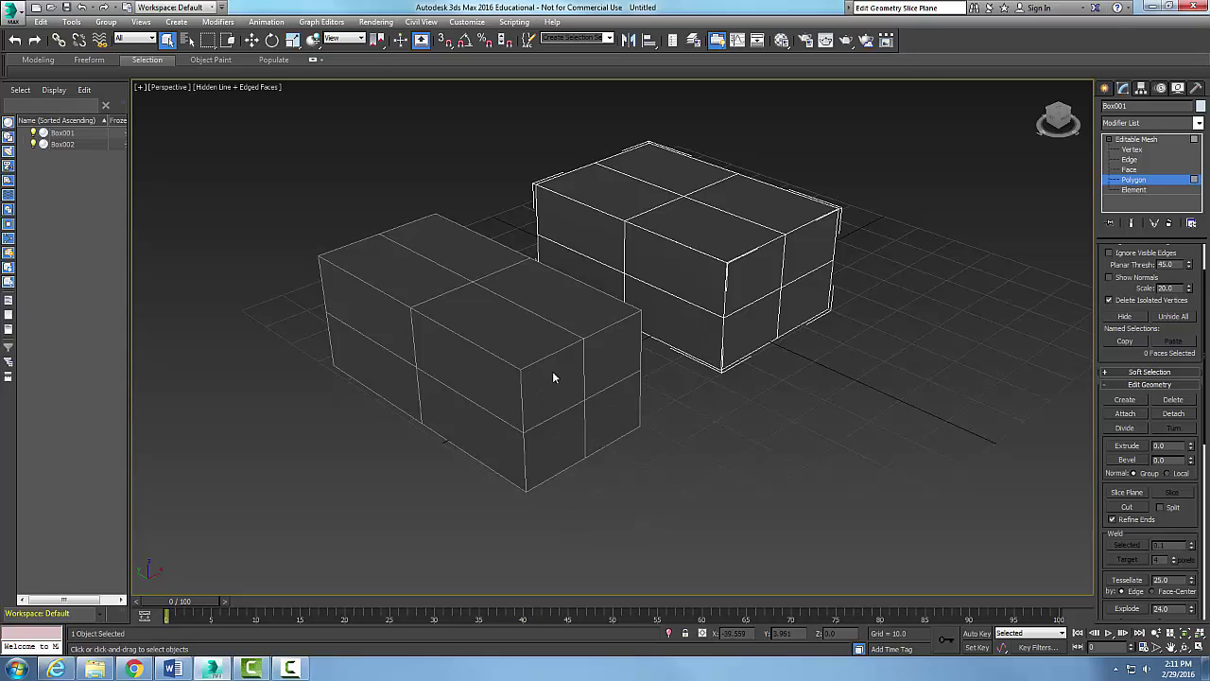
pyautogui.rightClick(730, 379)
# Leave Box001's Polygon level, then select one front-face polygon on Box002 at Polygon level
pyautogui.click(1133, 140)
pyautogui.click(542, 395)
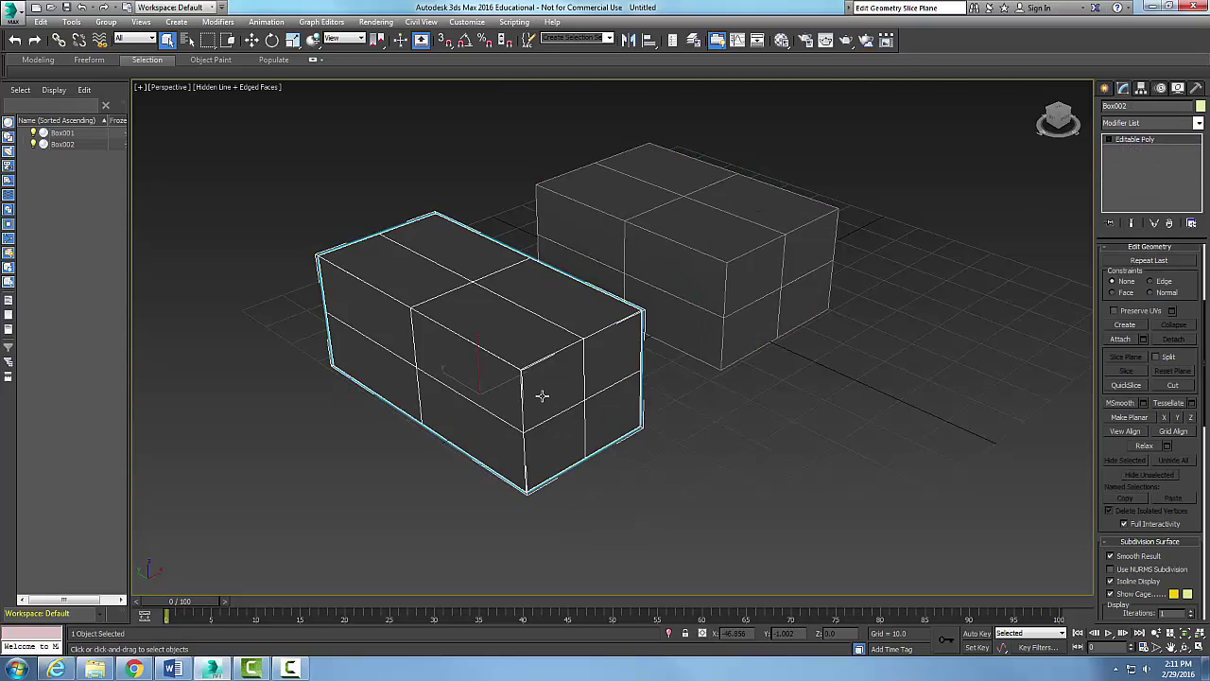
pyautogui.rightClick(542, 395)
pyautogui.click(1110, 140)
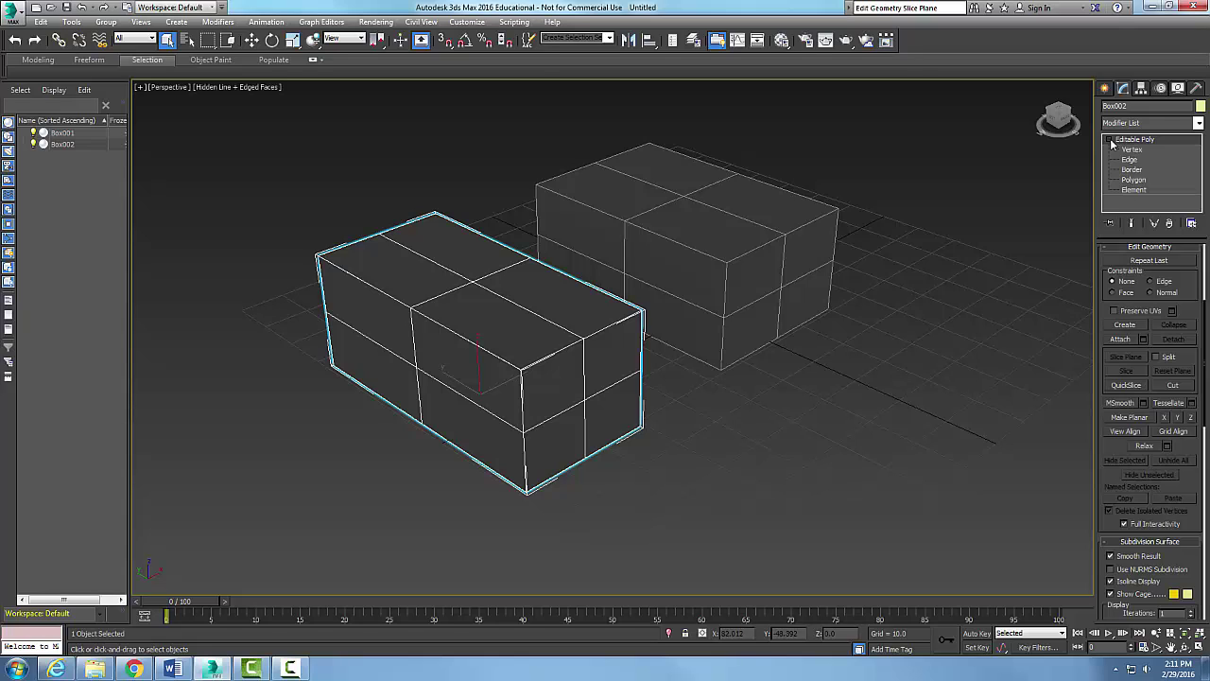
pyautogui.click(1133, 180)
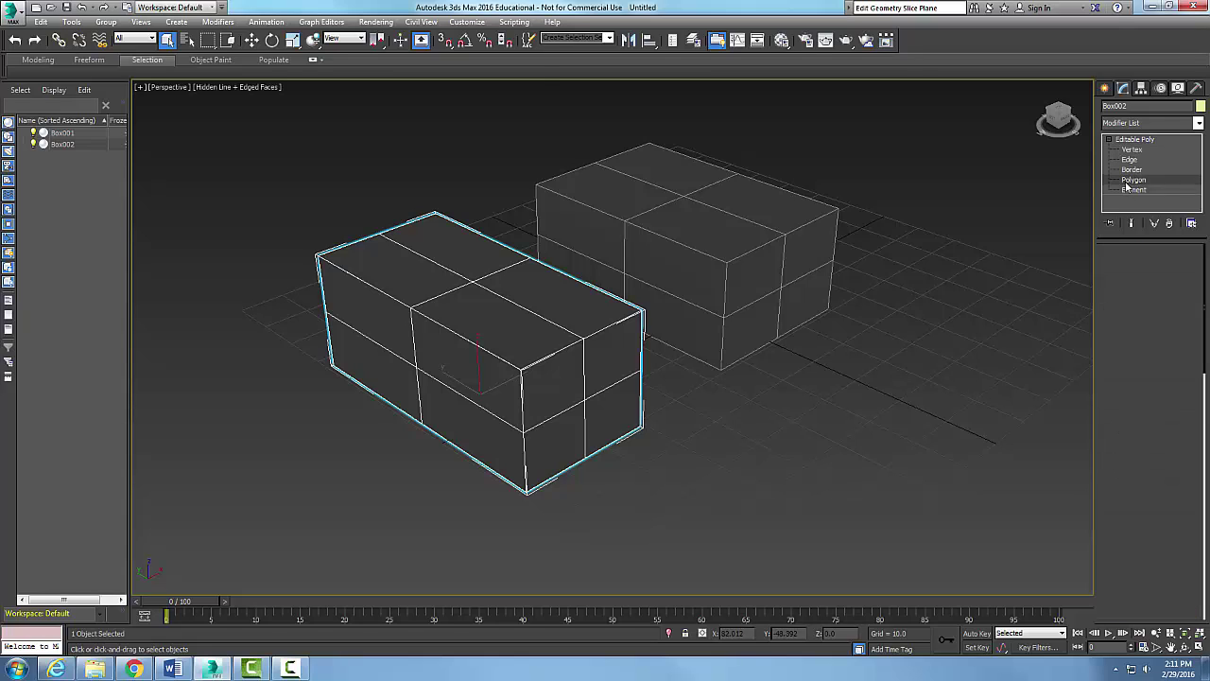
pyautogui.click(545, 385)
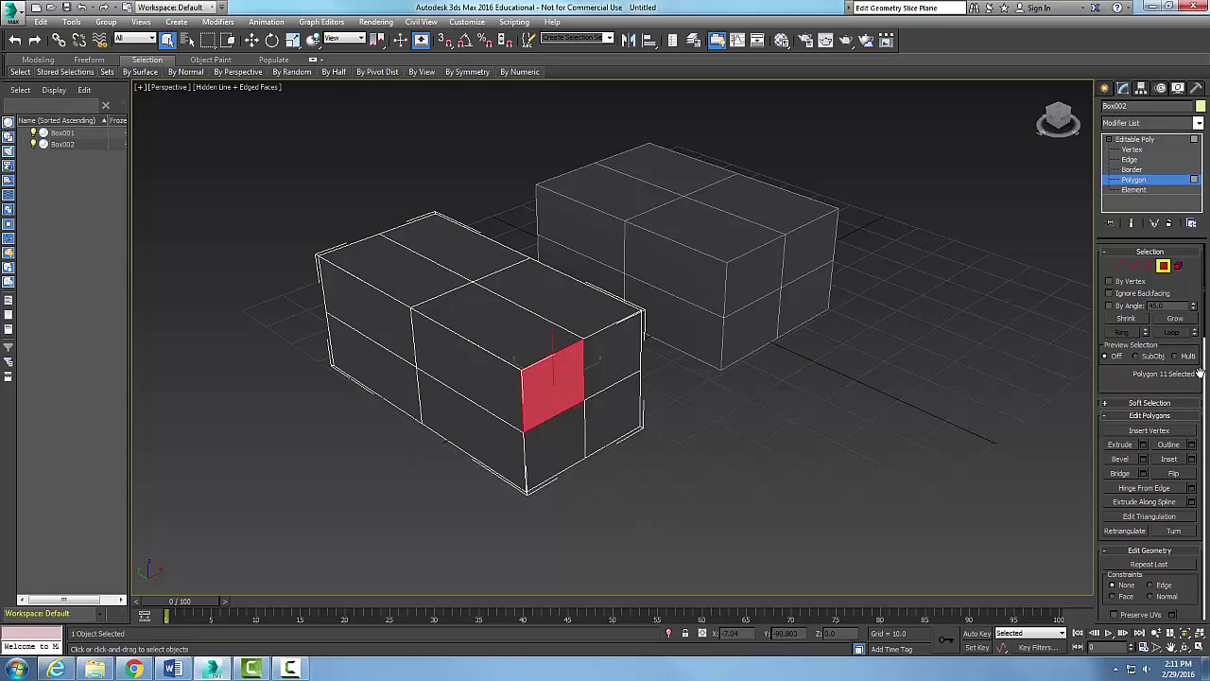
pyautogui.scroll(-4, 1205, 374)
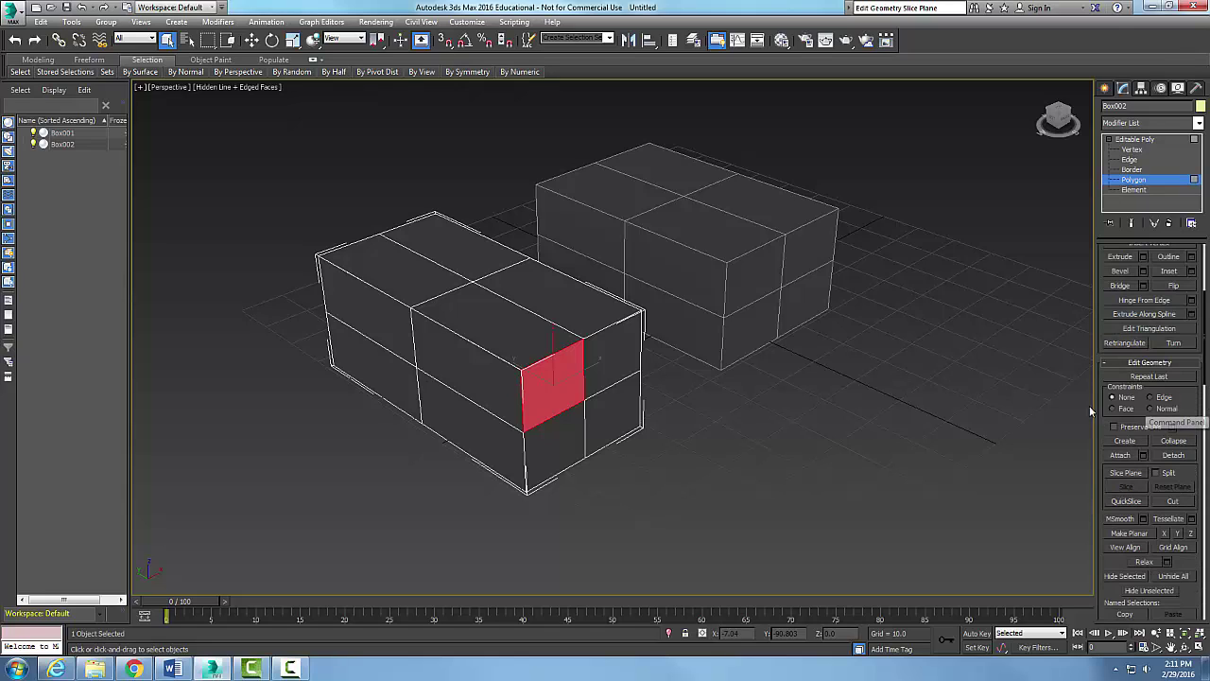
# Slice Box002's red front face horizontally at two raised heights into three strips
pyautogui.click(1127, 473)
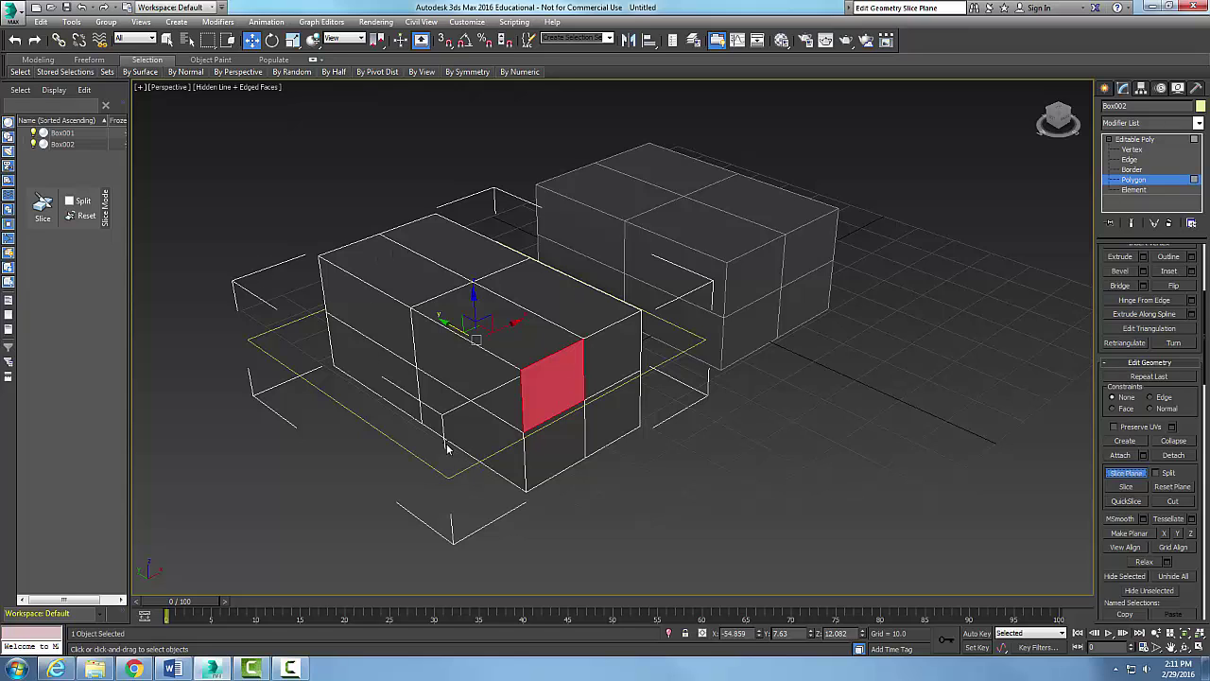
pyautogui.moveTo(473, 301); pyautogui.dragTo(473, 280)
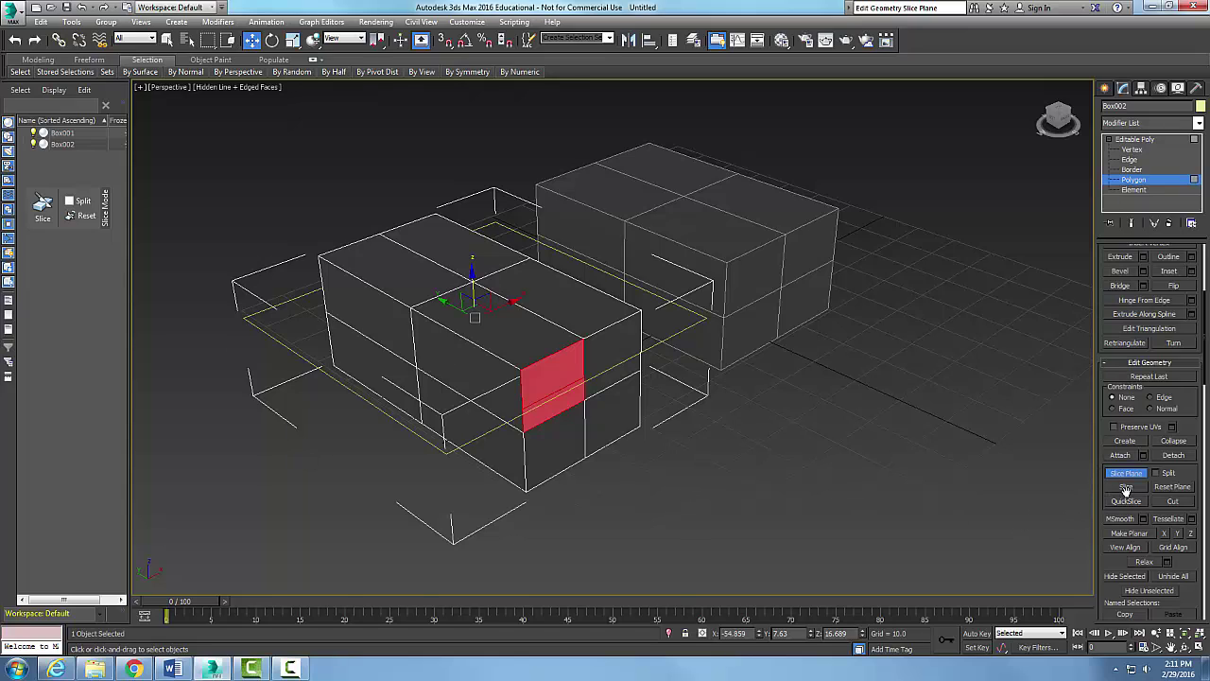
pyautogui.click(1126, 486)
pyautogui.moveTo(472, 288); pyautogui.dragTo(471, 246)
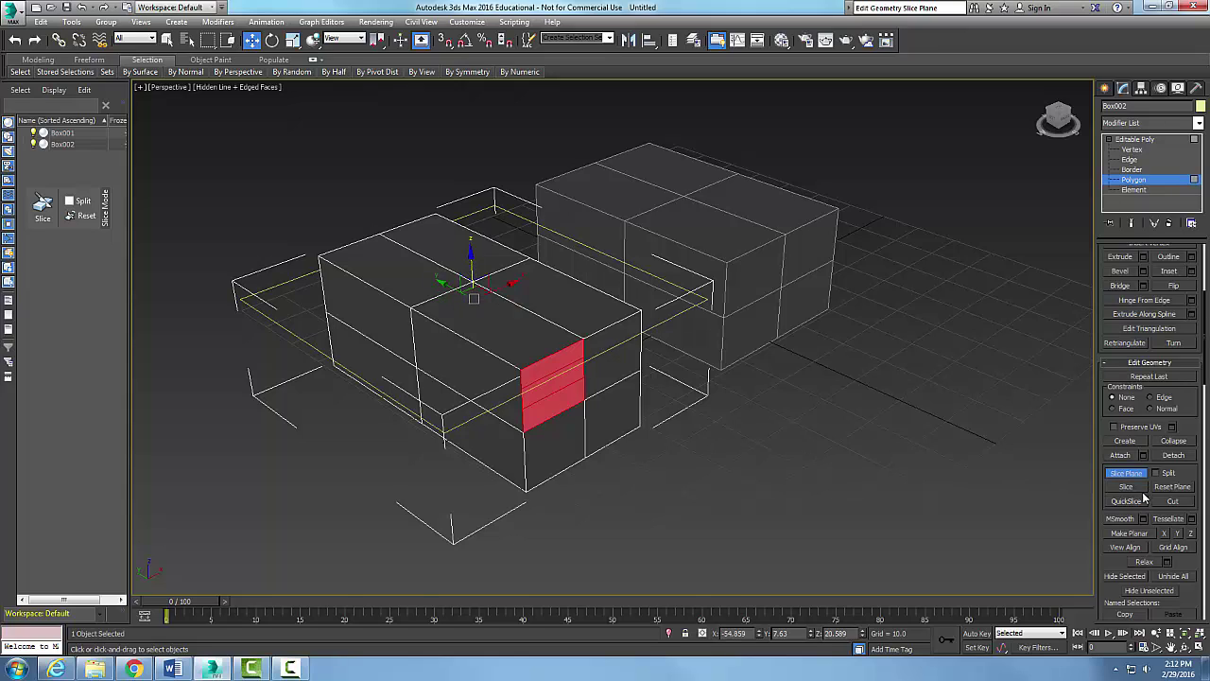
pyautogui.click(1128, 487)
# Rotate the slice plane upright across the red front face
pyautogui.rightClick(473, 282)
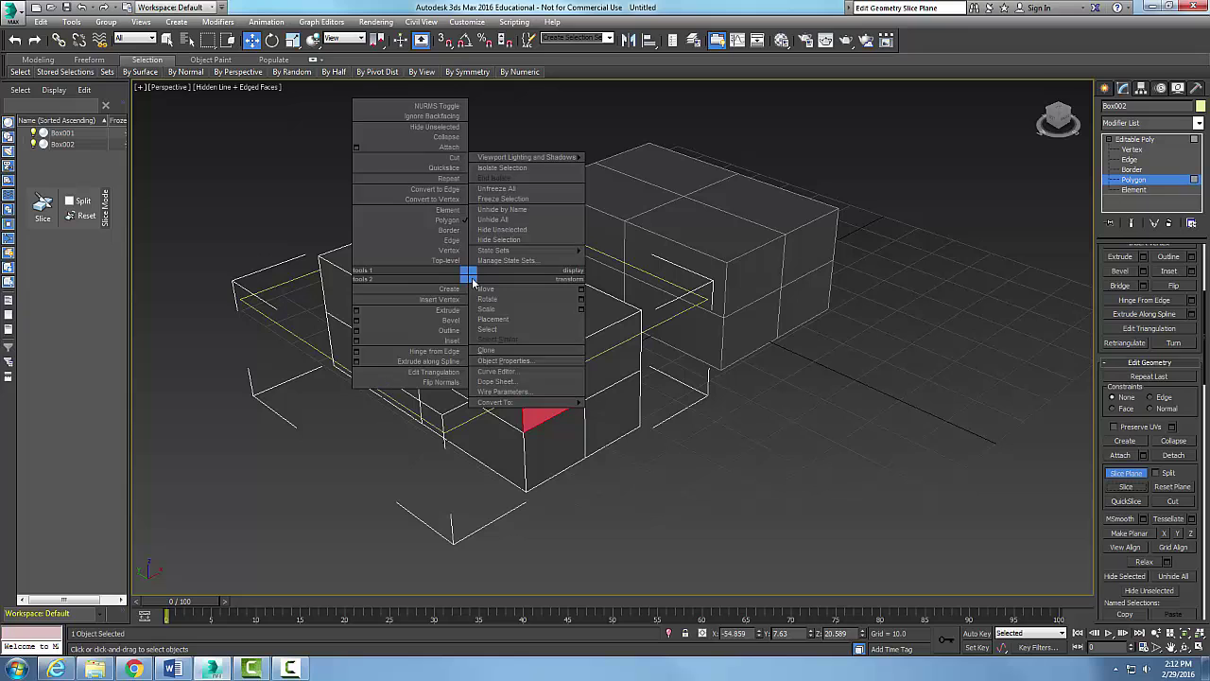
pyautogui.click(489, 283)
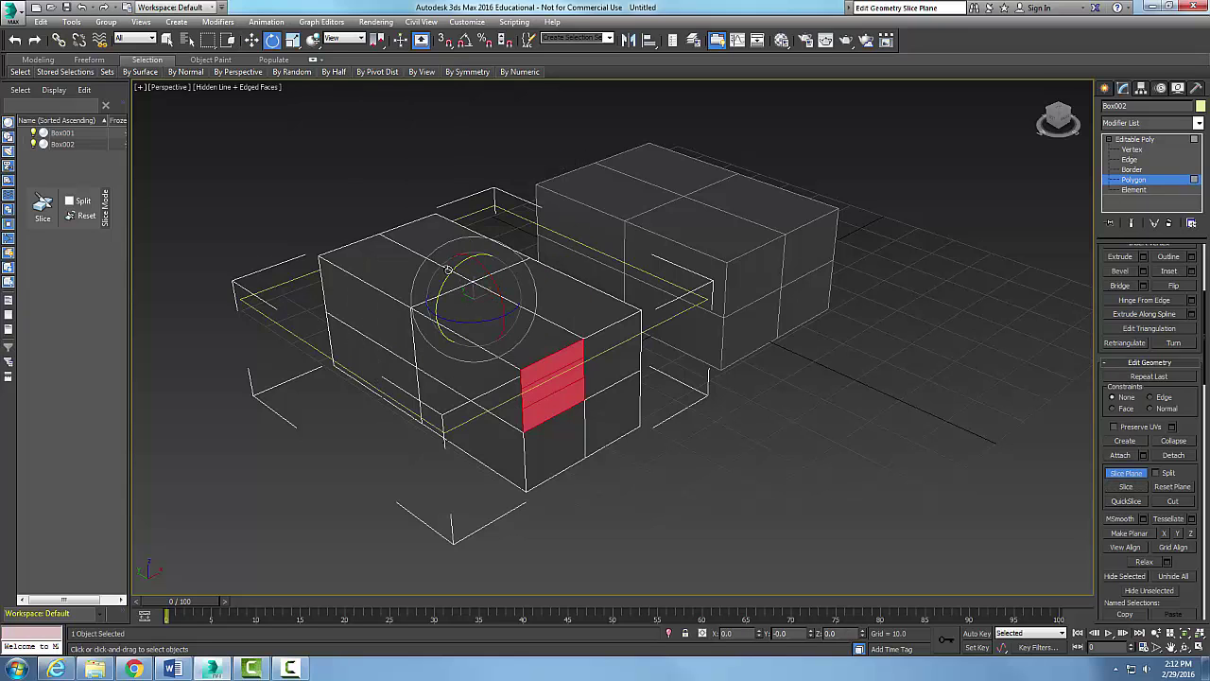
pyautogui.moveTo(454, 269); pyautogui.dragTo(451, 438)
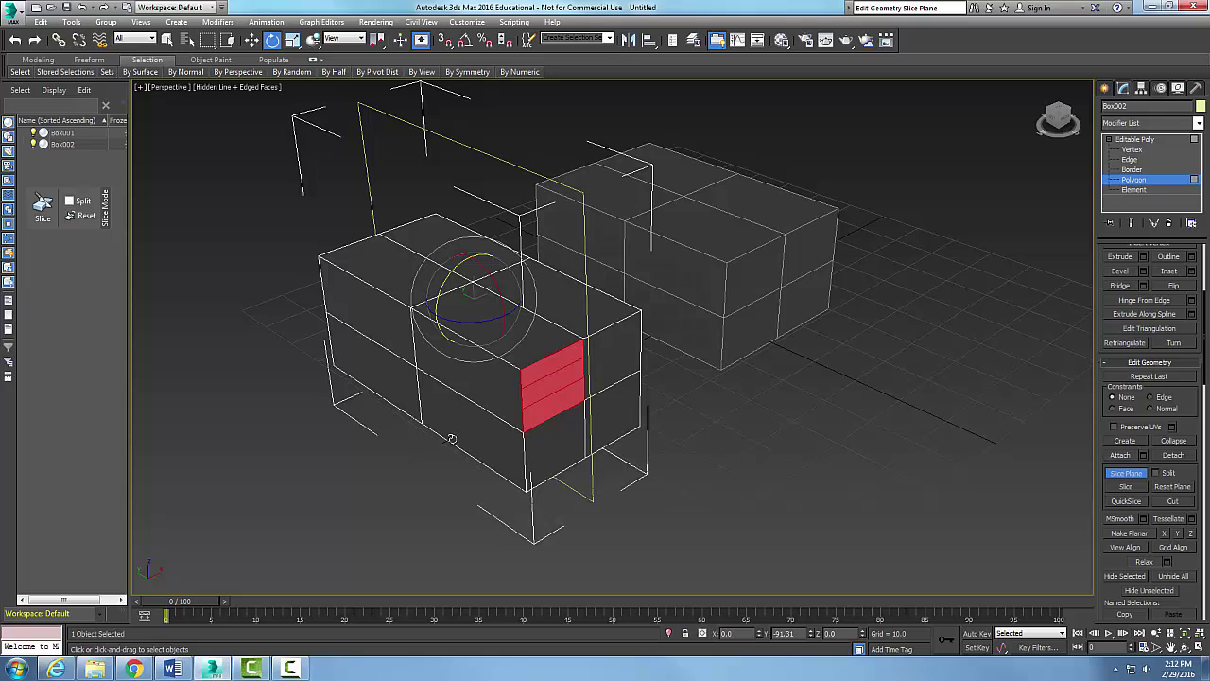
pyautogui.moveTo(452, 439); pyautogui.dragTo(452, 438)
# Slide the upright plane across the face, slice it vertically, and turn Slice Plane off
pyautogui.rightClick(457, 288)
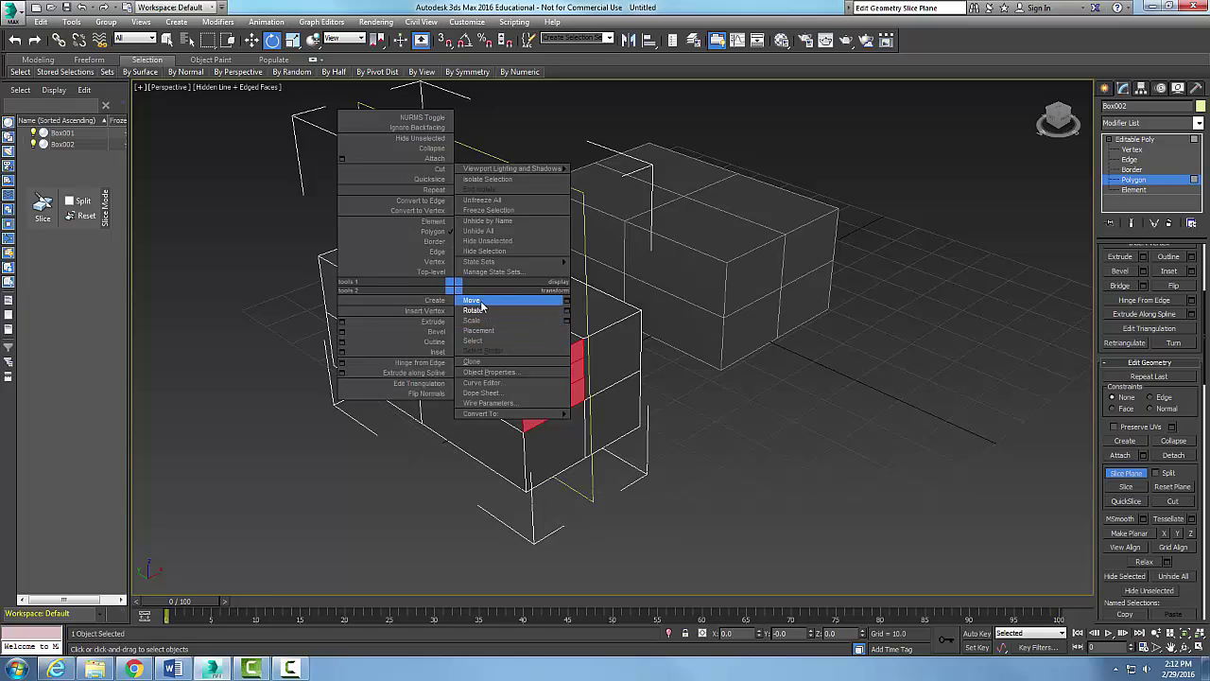
pyautogui.click(477, 301)
pyautogui.moveTo(498, 290); pyautogui.dragTo(474, 310)
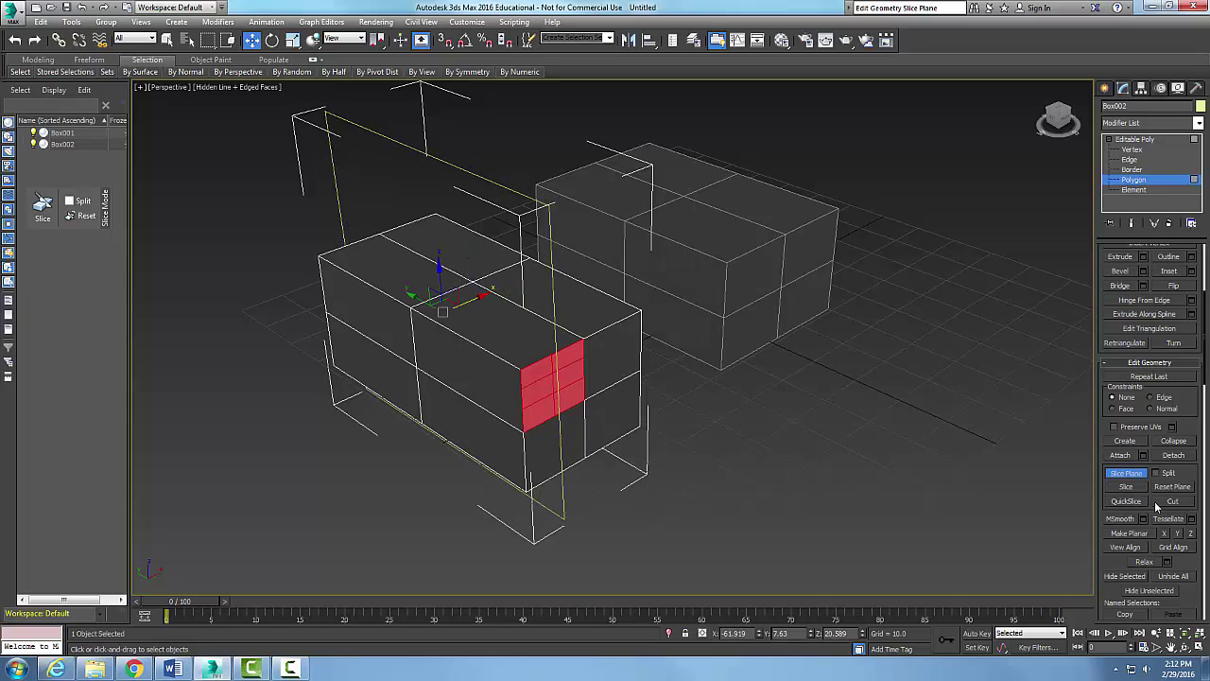
pyautogui.click(1126, 487)
pyautogui.click(1135, 475)
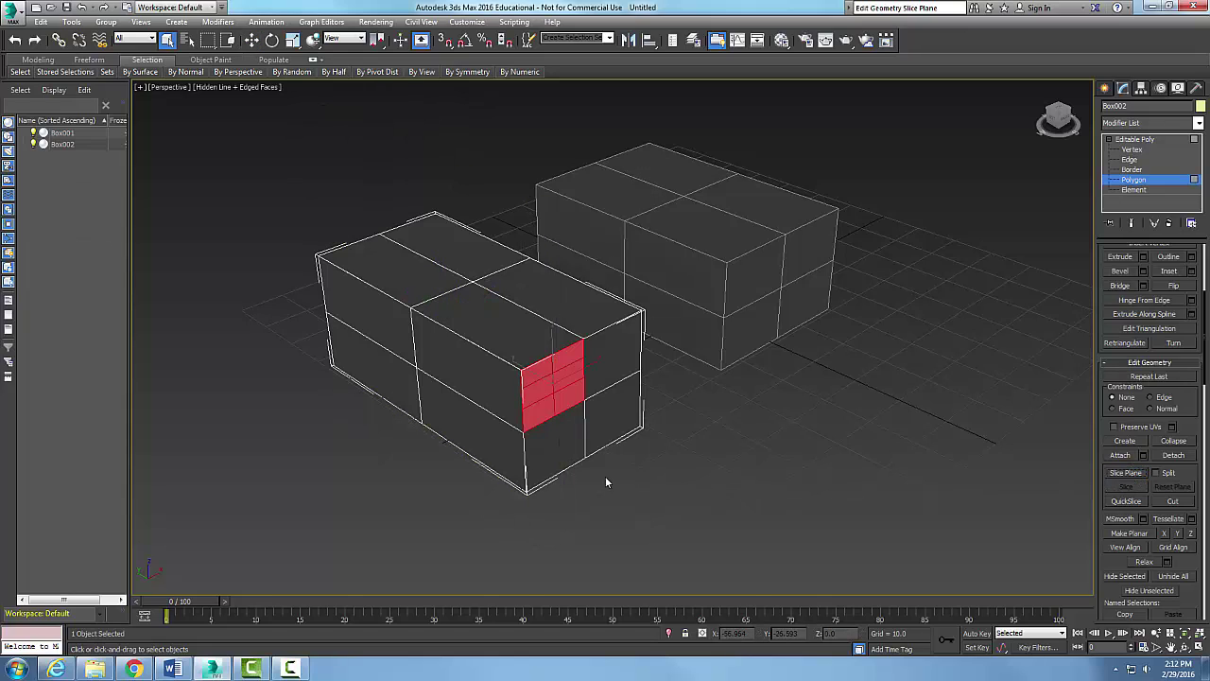
# Select one small grid face on Box002's front and move it outward
pyautogui.click(666, 442)
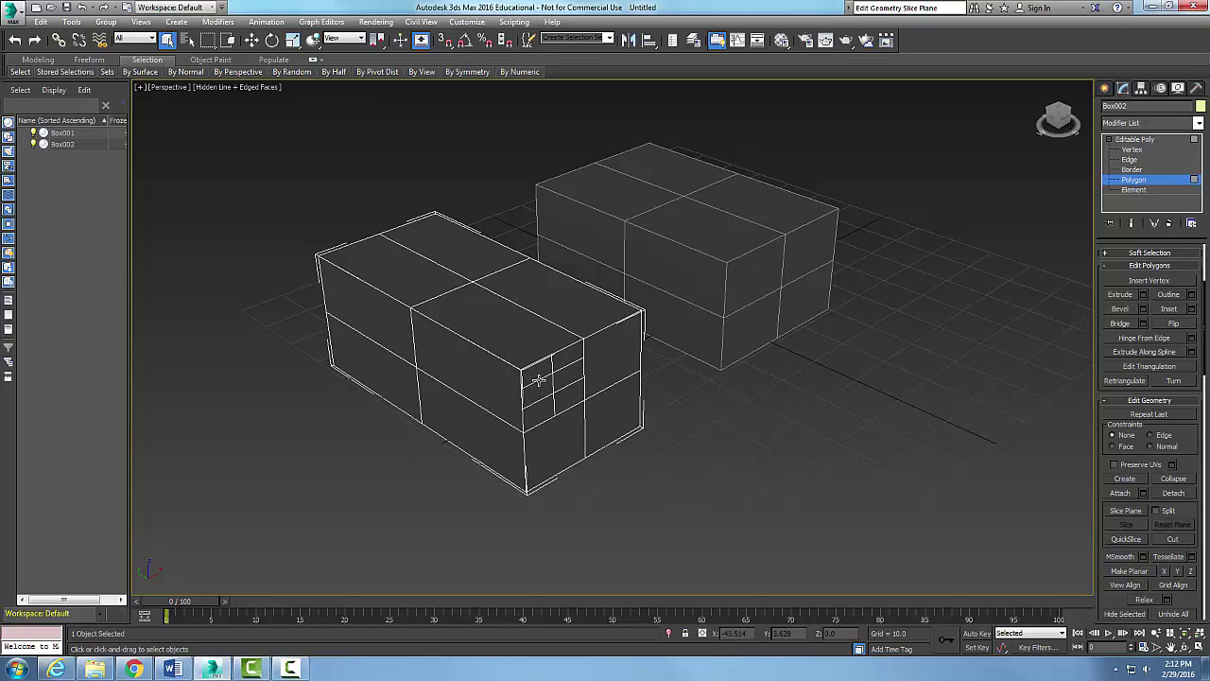
pyautogui.press('w')
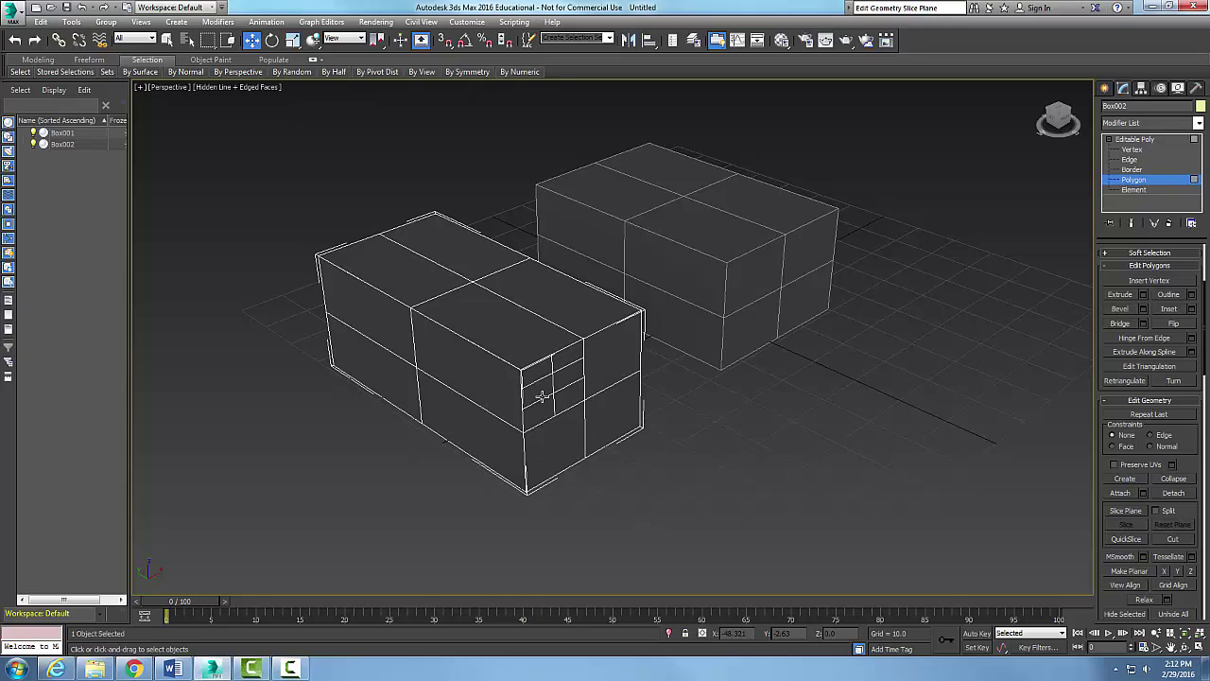
pyautogui.click(542, 395)
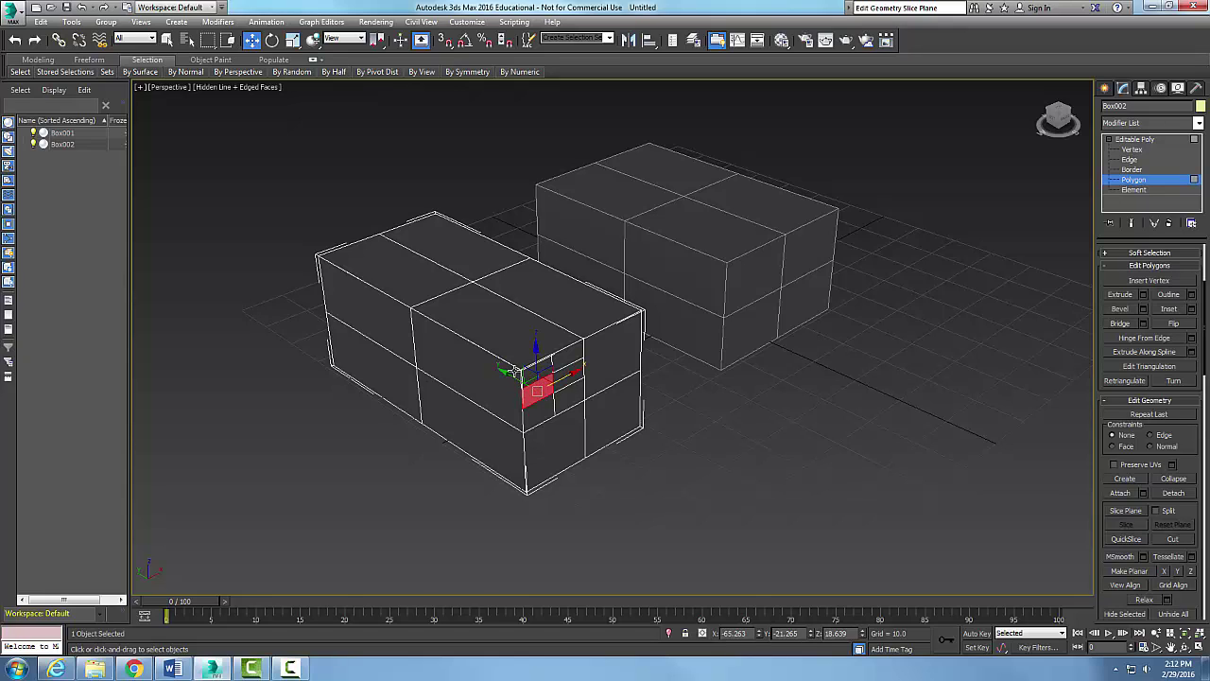
pyautogui.moveTo(520, 378); pyautogui.dragTo(571, 406)
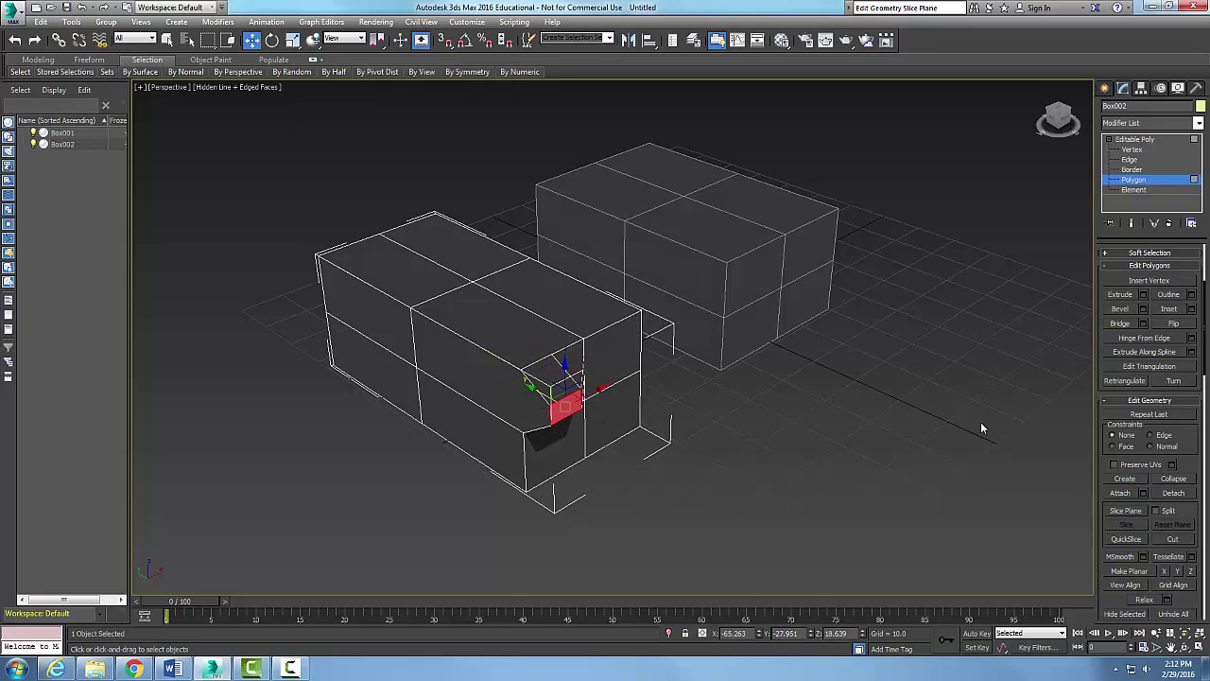